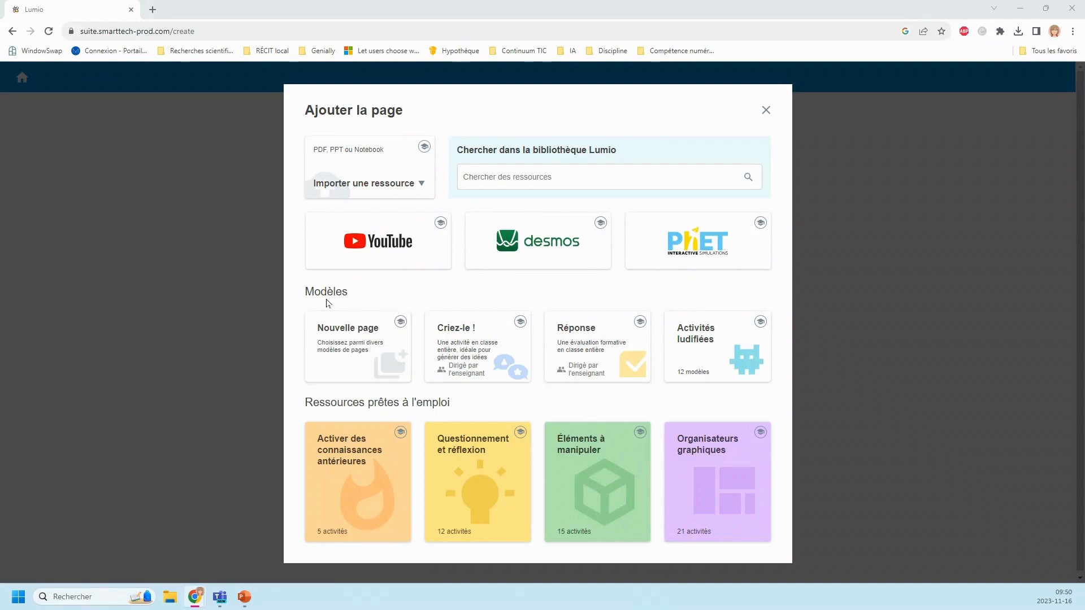
# Create a resource from a new blank page and title it "Titre".
pyautogui.click(363, 354)
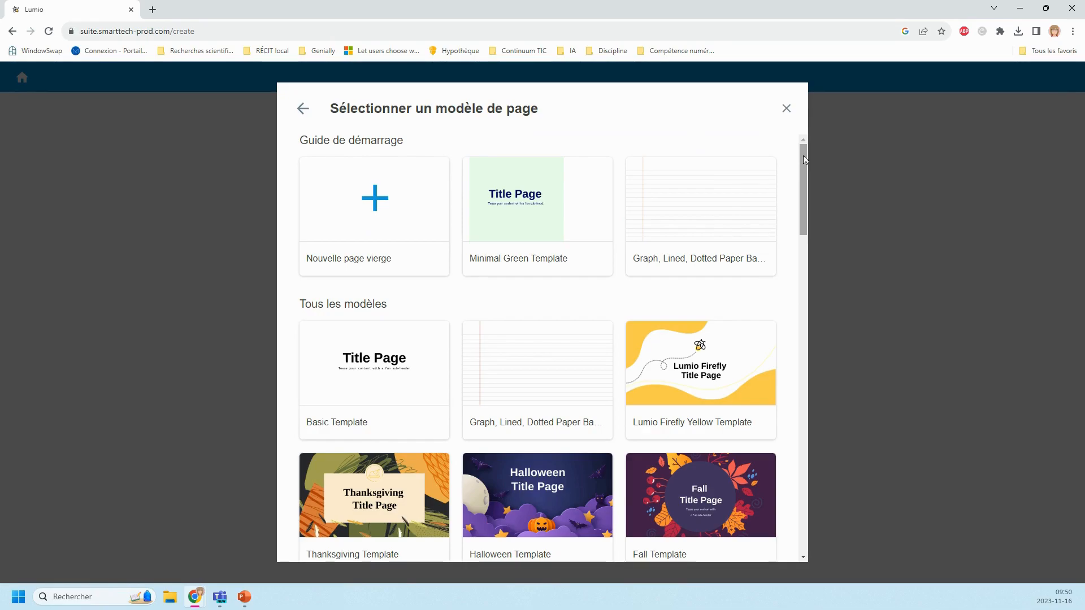
pyautogui.moveTo(804, 160)
pyautogui.mouseDown()
pyautogui.moveTo(812, 219)
pyautogui.moveTo(815, 158)
pyautogui.mouseUp()
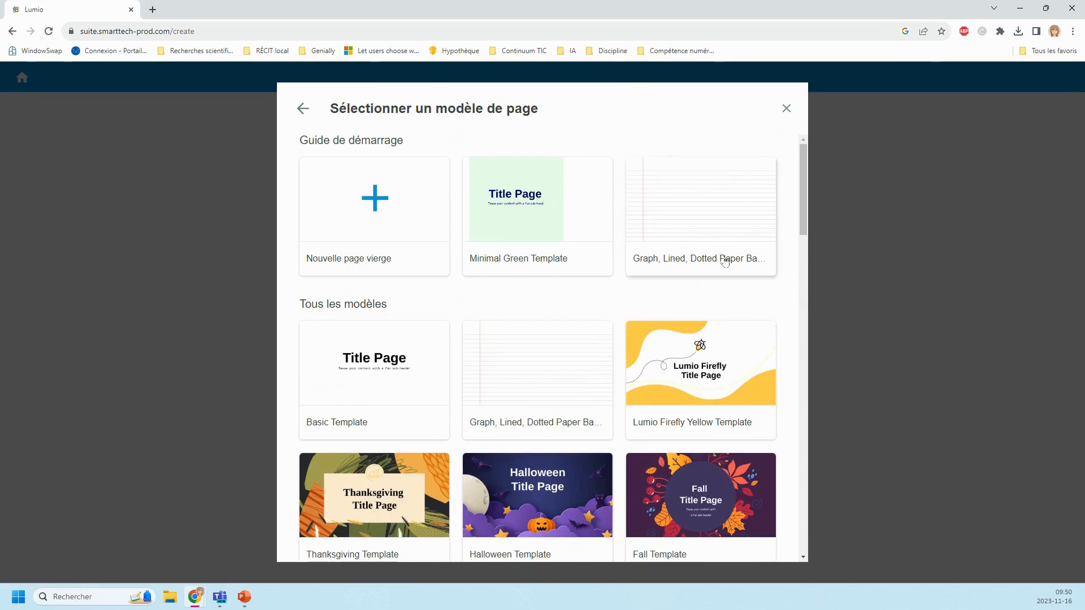
pyautogui.click(372, 192)
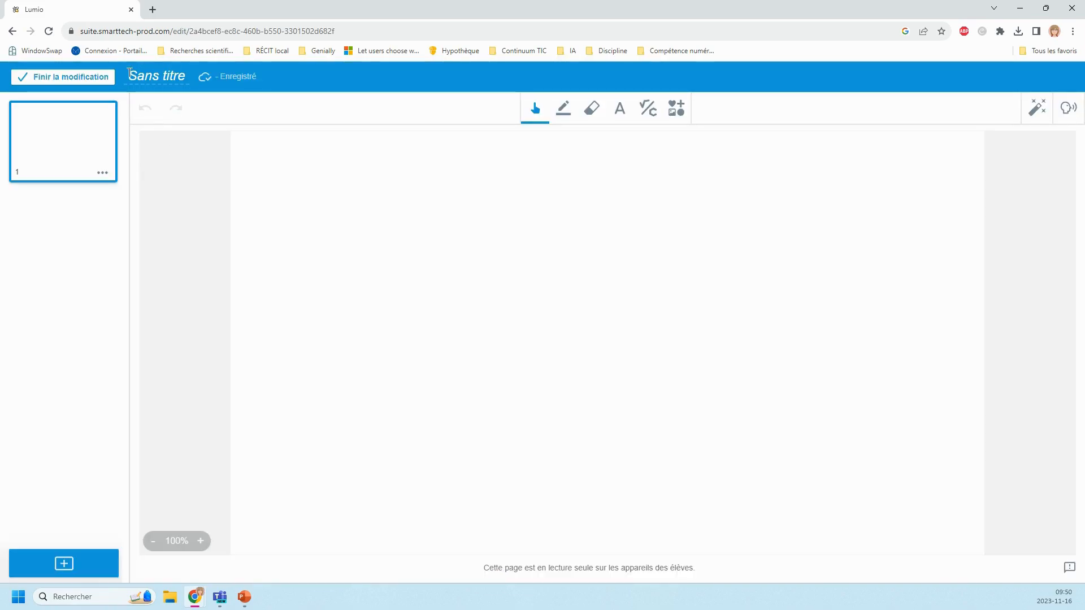
pyautogui.click(127, 74)
pyautogui.write('Titre')
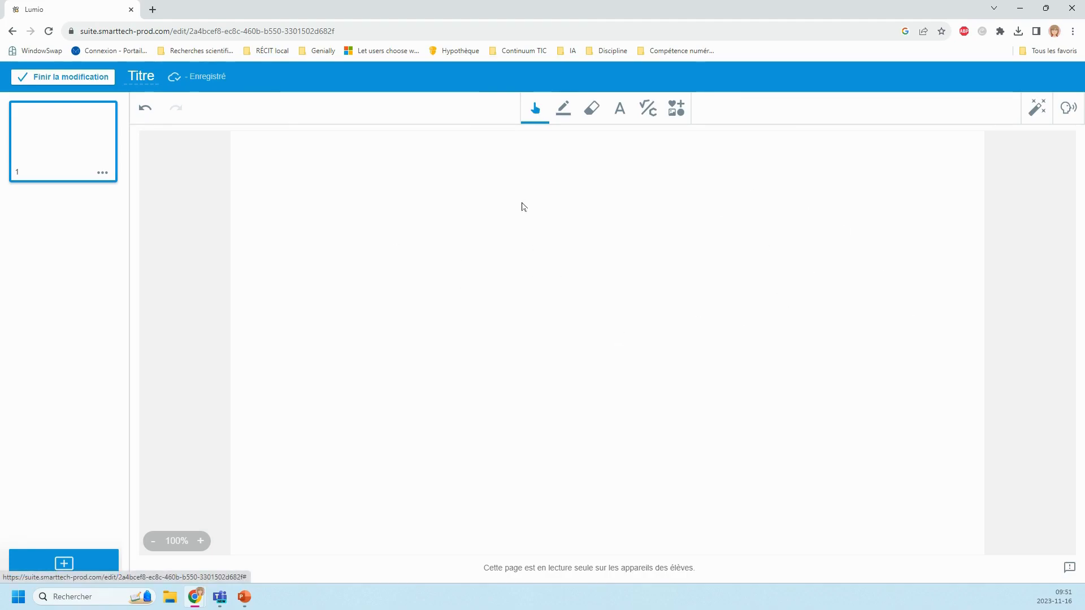
# Draw three light-blue highlighter strokes across the upper half of the page.
pyautogui.click(562, 110)
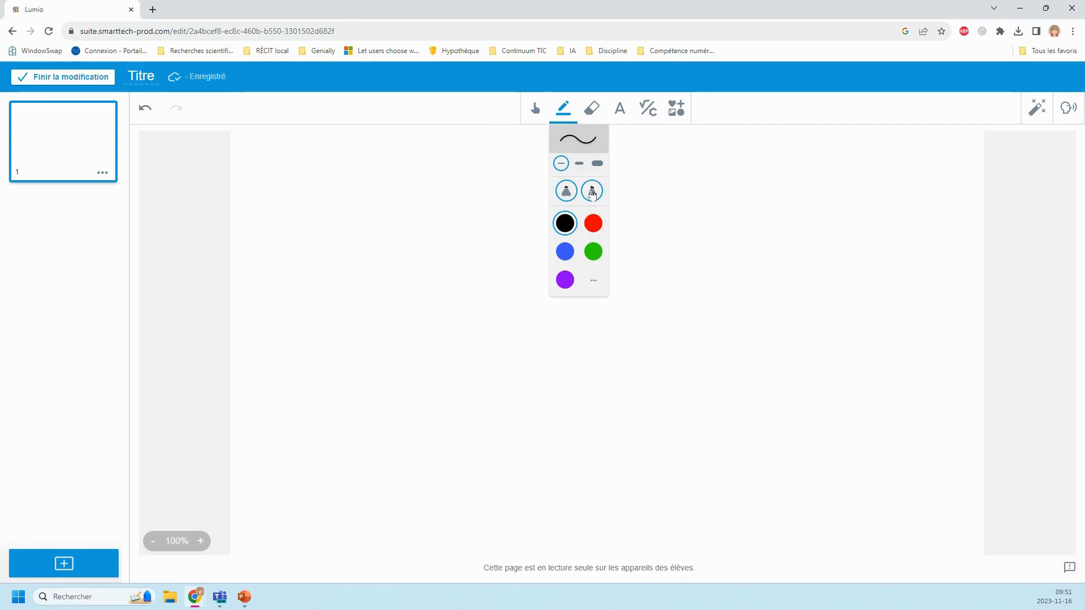
pyautogui.click(592, 192)
pyautogui.click(593, 250)
pyautogui.moveTo(354, 174); pyautogui.dragTo(503, 192)
pyautogui.moveTo(396, 243); pyautogui.dragTo(560, 221)
pyautogui.moveTo(460, 298); pyautogui.dragTo(657, 236)
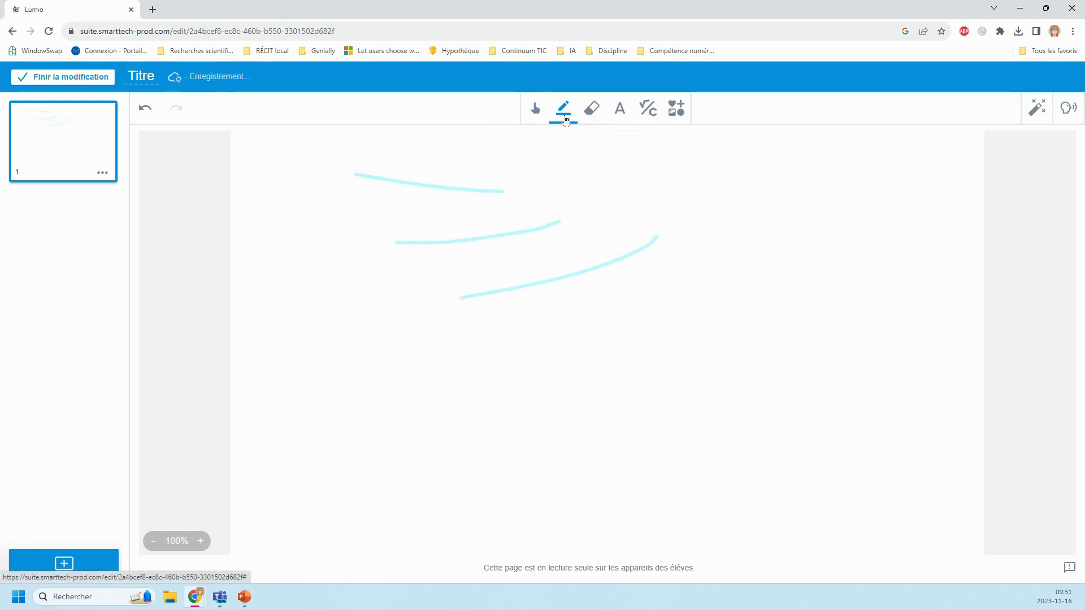
# Erase all the highlighter strokes from the page.
pyautogui.click(599, 113)
pyautogui.click(591, 172)
pyautogui.moveTo(521, 184)
pyautogui.mouseDown()
pyautogui.moveTo(287, 183)
pyautogui.moveTo(611, 230)
pyautogui.mouseUp()
# Add a text box reading "Texte" near the page's upper edge and look through its font, size, colour and style options.
pyautogui.click(618, 113)
pyautogui.click(470, 188)
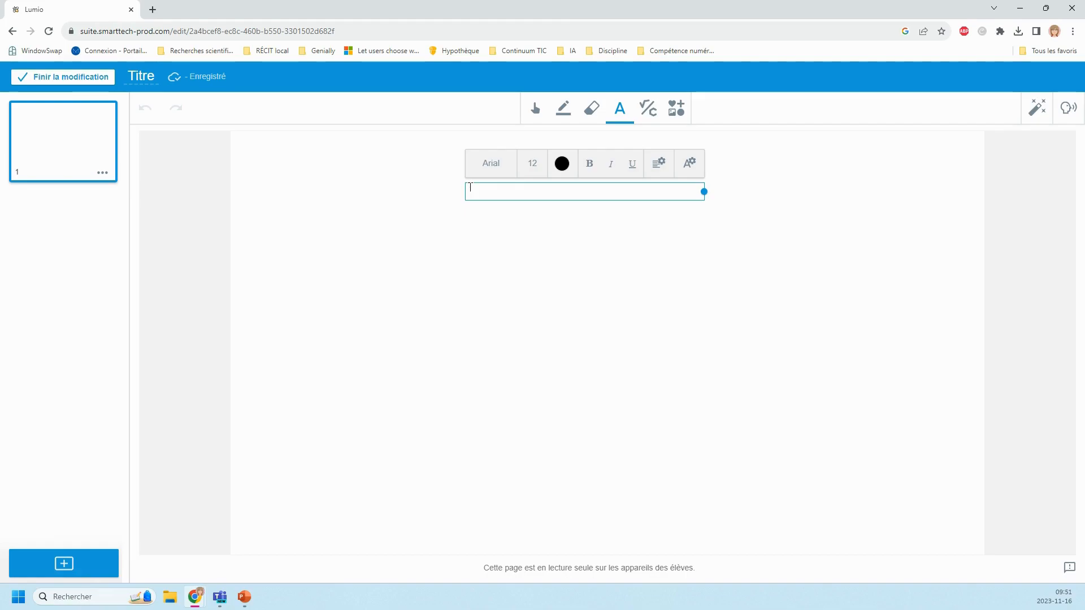
pyautogui.click(491, 163)
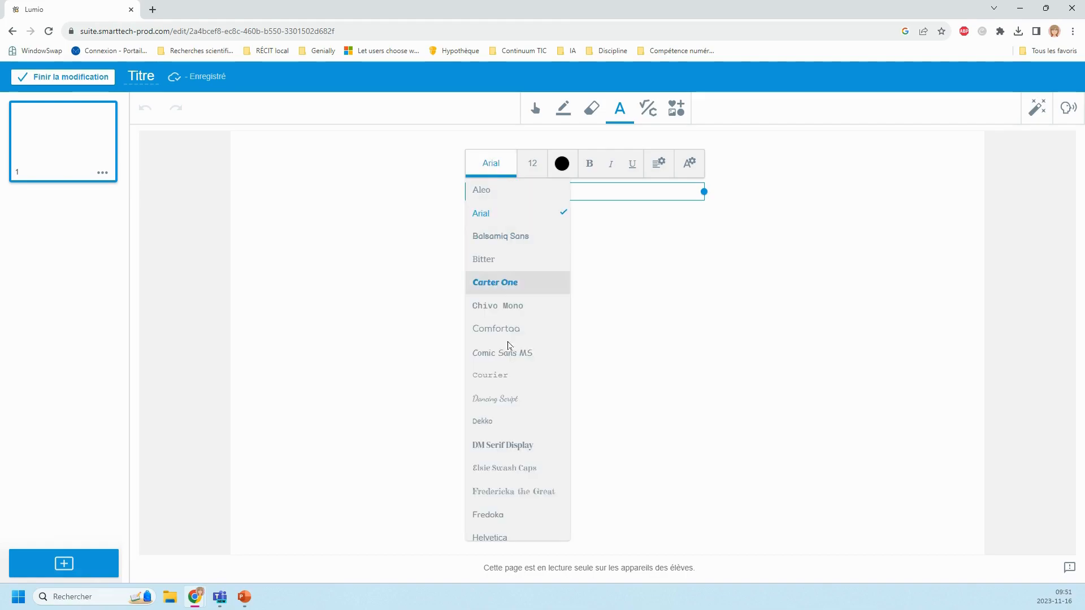
pyautogui.click(533, 165)
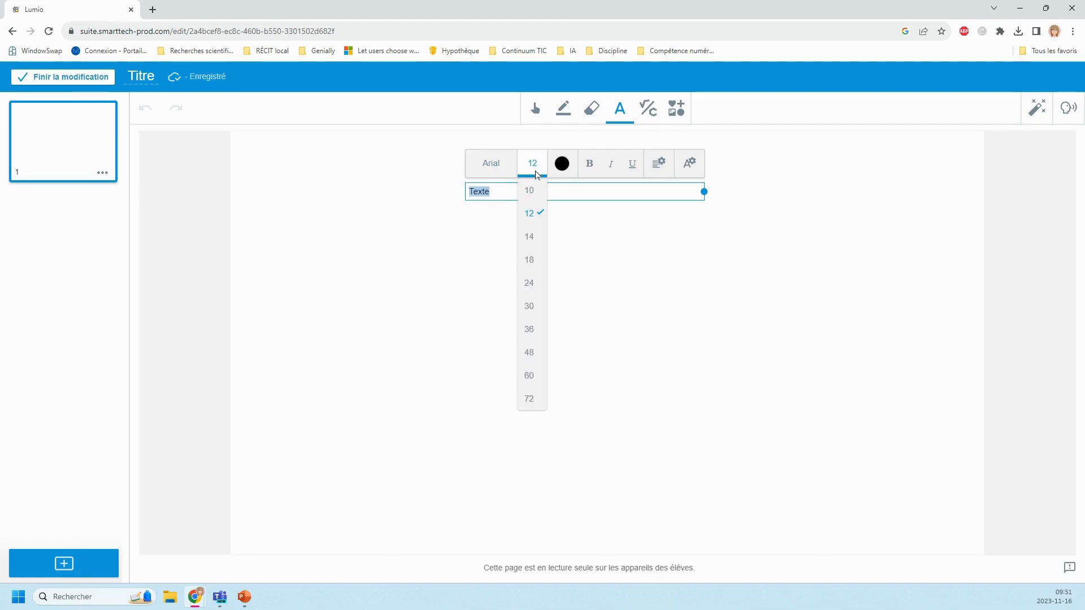
pyautogui.click(555, 164)
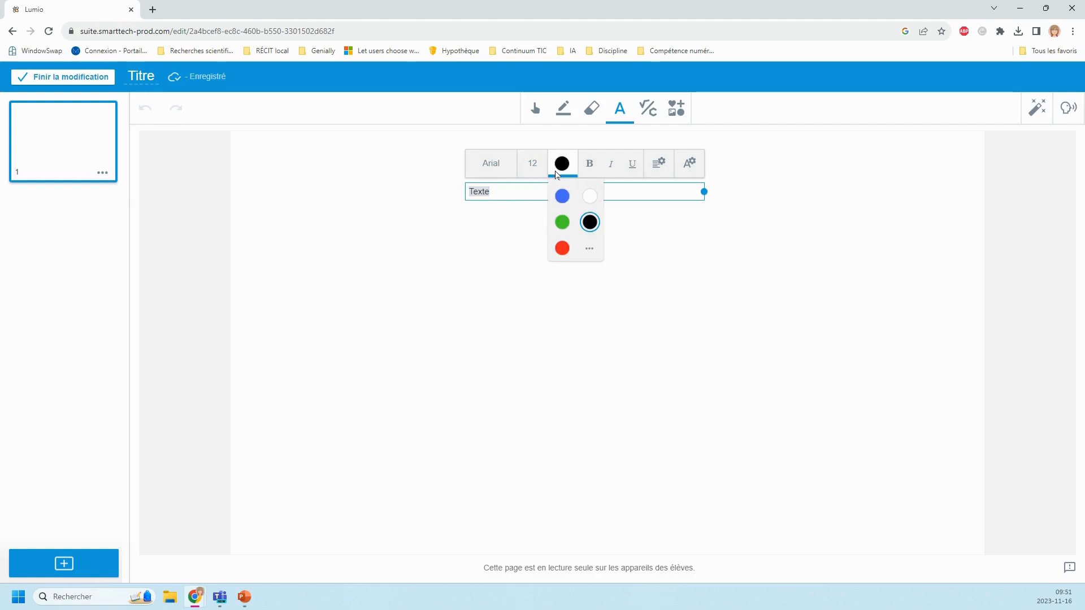
pyautogui.click(565, 165)
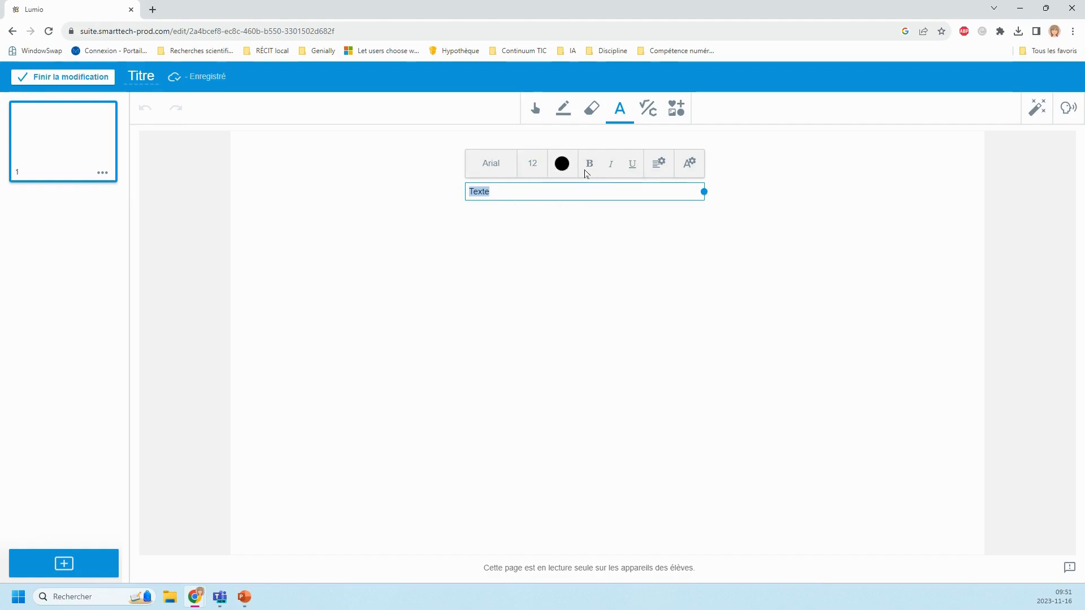
pyautogui.click(694, 167)
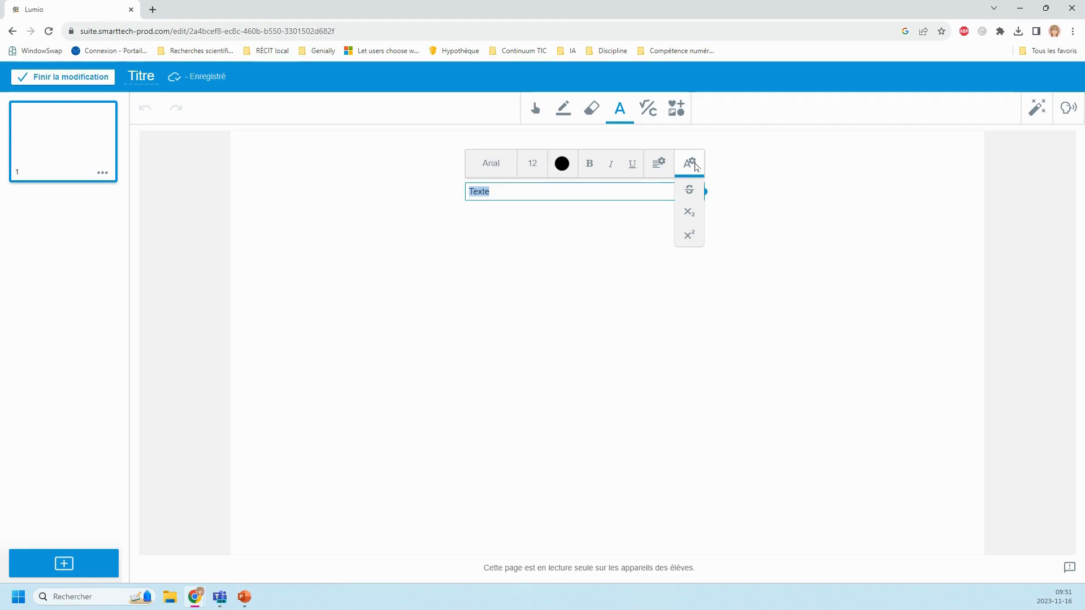
pyautogui.click(696, 168)
# Look at the MathType and ChemType tools in the equation editor and leave without inserting an equation.
pyautogui.click(647, 109)
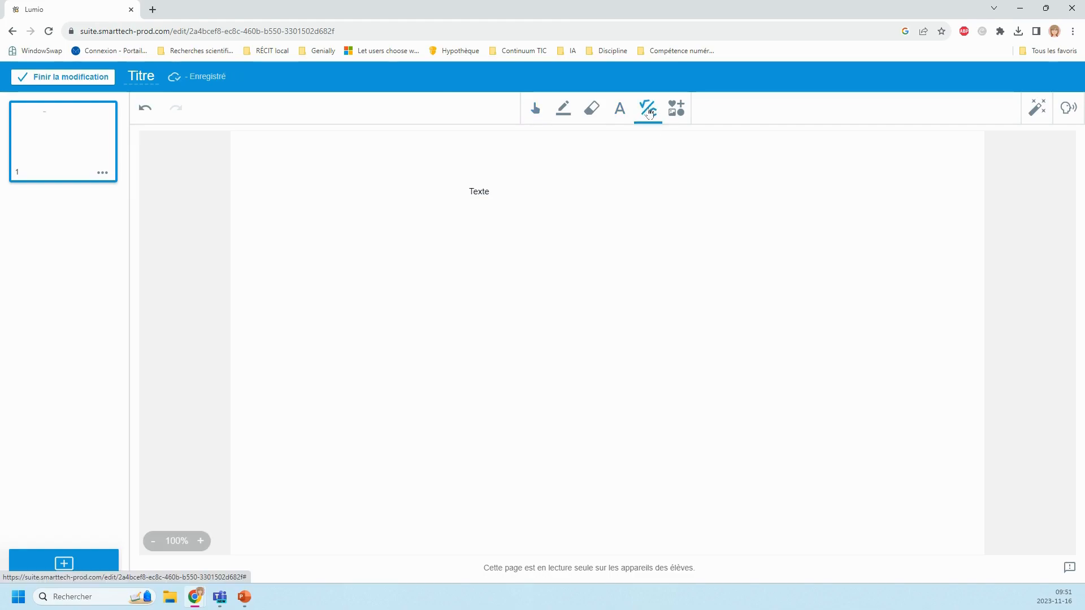
pyautogui.click(483, 257)
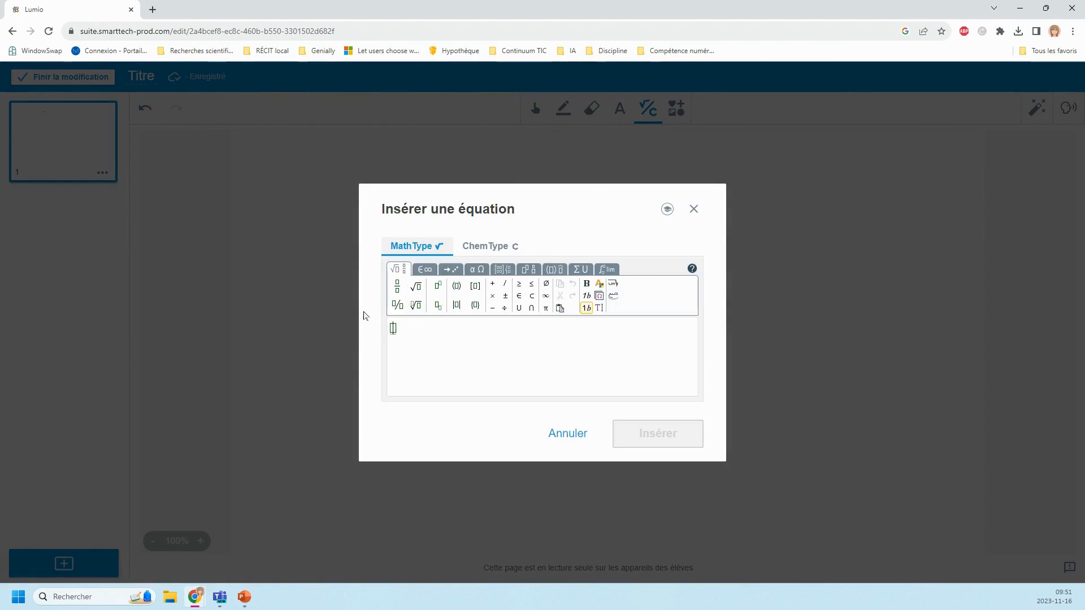
pyautogui.click(485, 246)
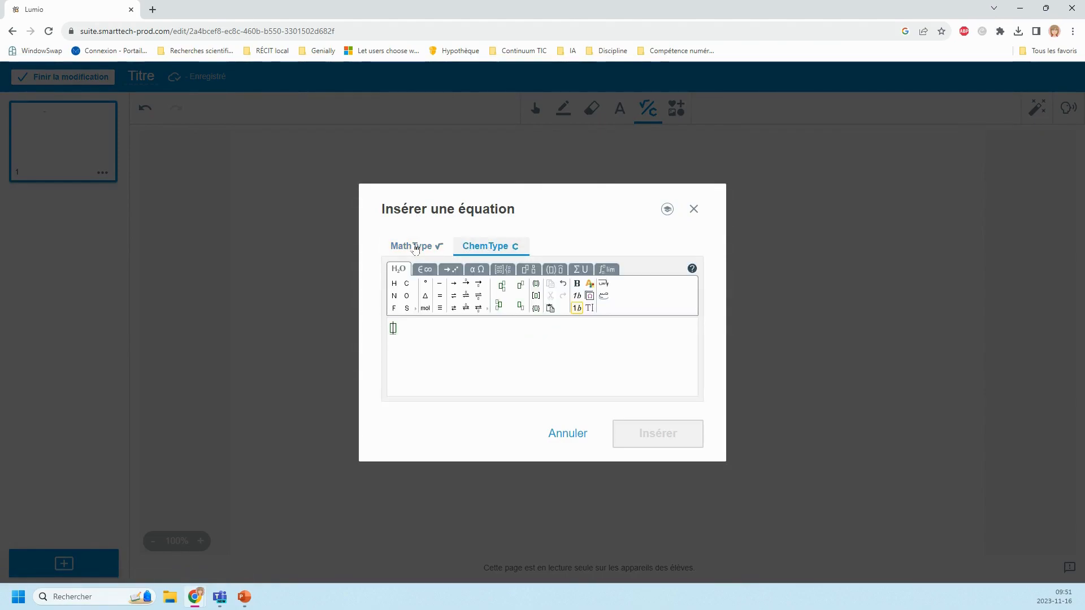
pyautogui.press('Escape')
# Insert a square shape below the "Texte" text box.
pyautogui.click(676, 107)
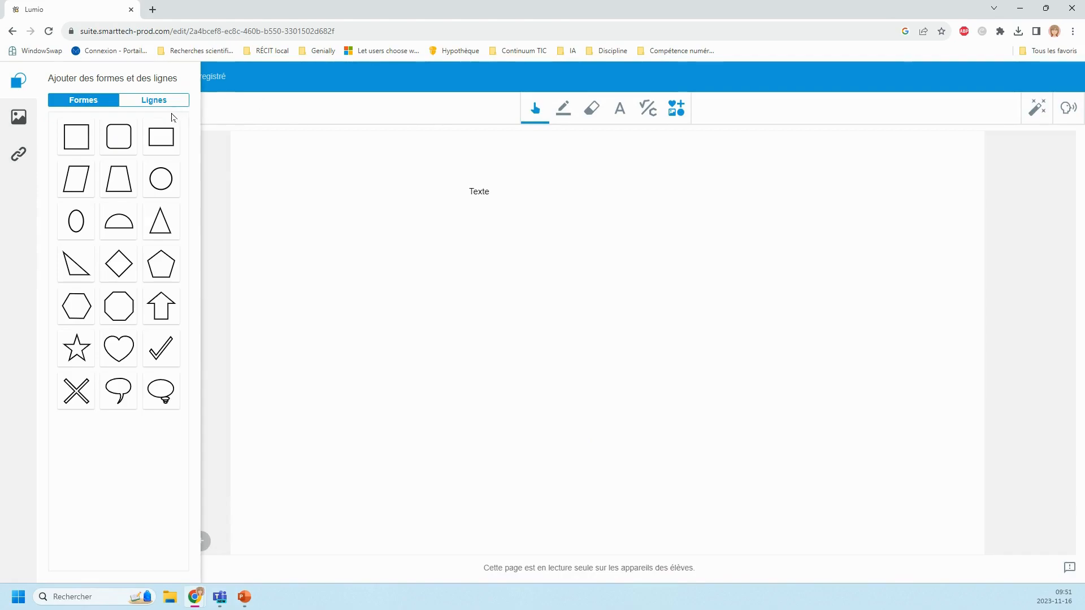
pyautogui.click(74, 140)
pyautogui.click(458, 277)
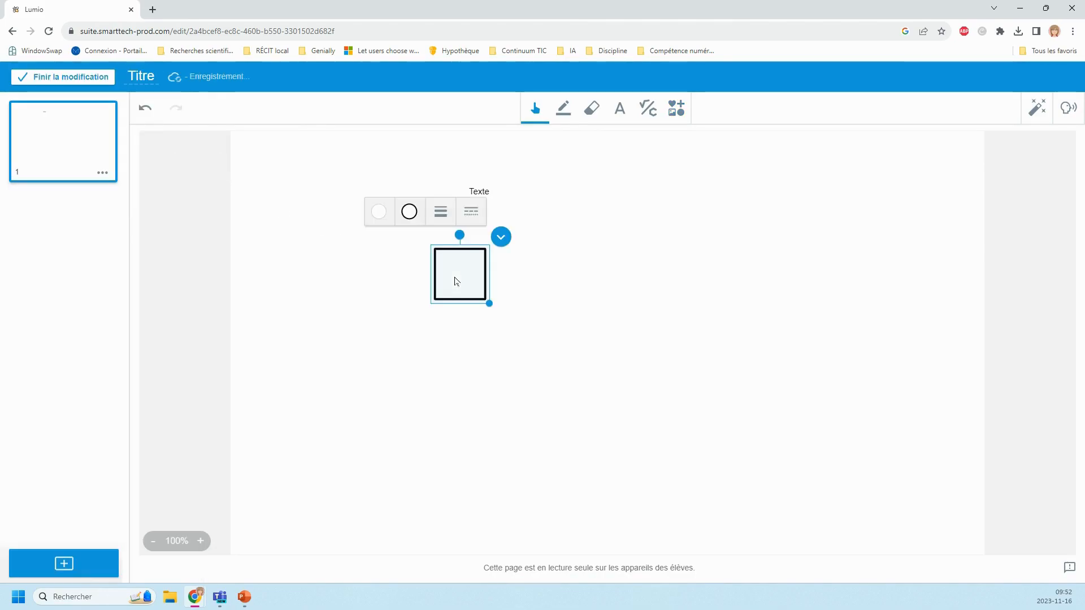
# Look over the available line styles and insert an online image of a black cat on the page.
pyautogui.click(675, 108)
pyautogui.click(157, 100)
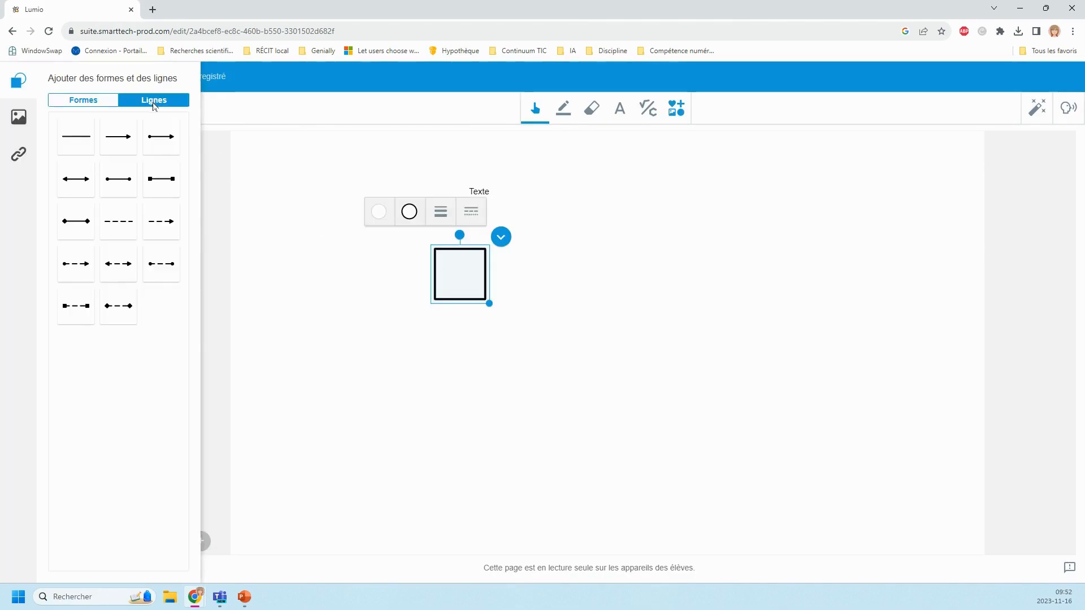
pyautogui.click(19, 117)
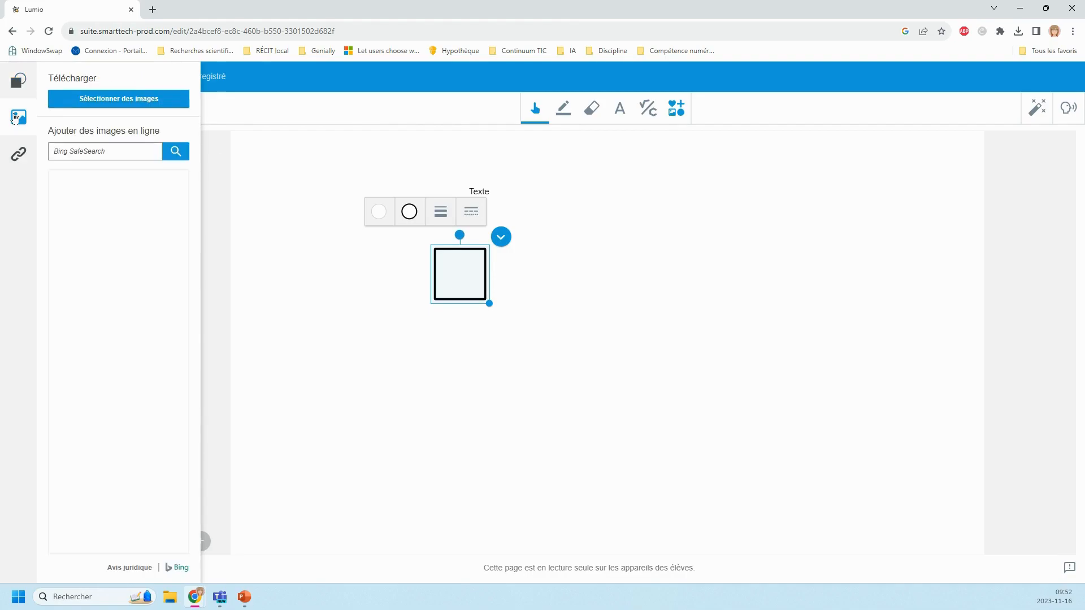
pyautogui.click(103, 99)
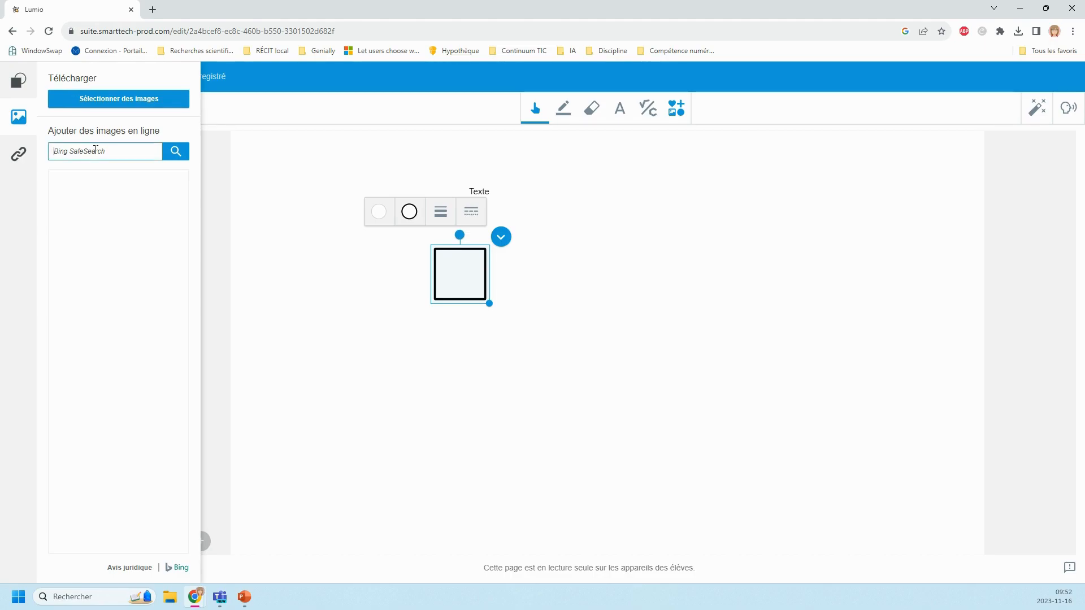
pyautogui.click(18, 153)
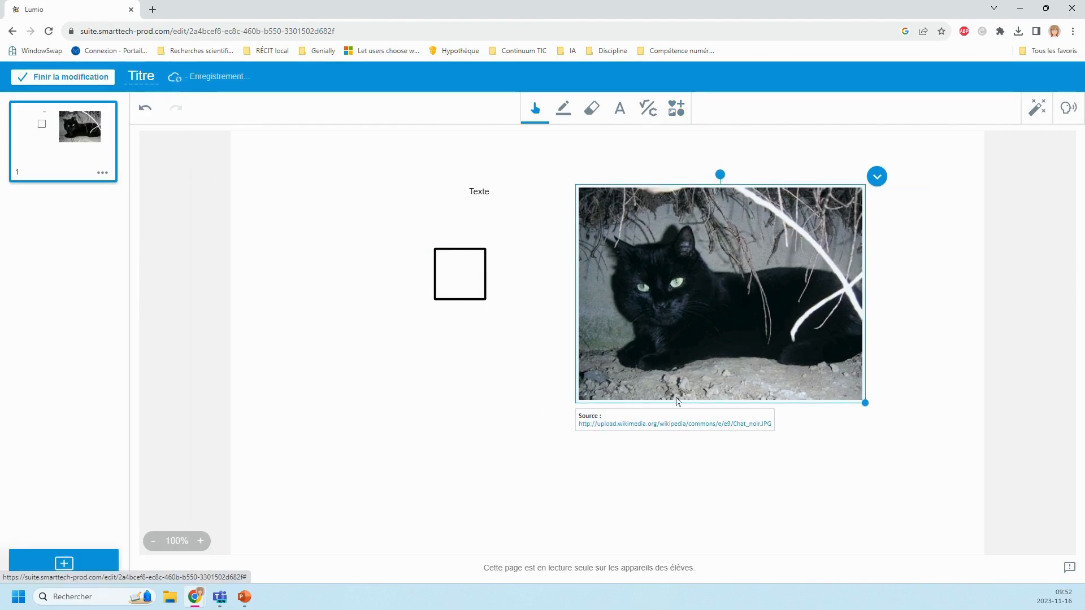
# Move the square further left on the page, adjust its outline thickness and make the outline dashed.
pyautogui.click(481, 264)
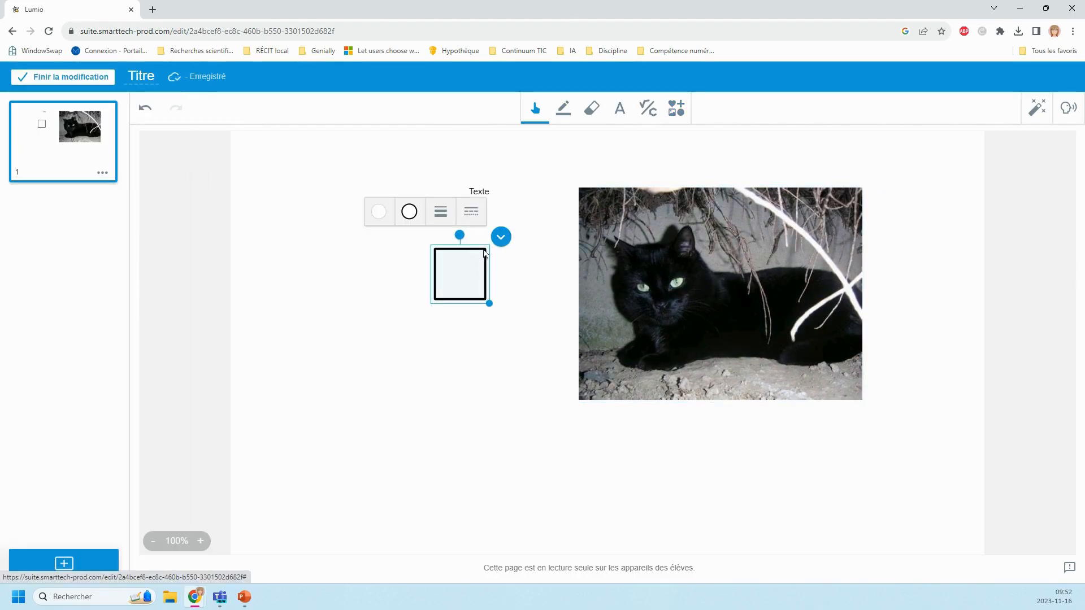
pyautogui.moveTo(455, 275); pyautogui.dragTo(401, 275)
pyautogui.click(316, 219)
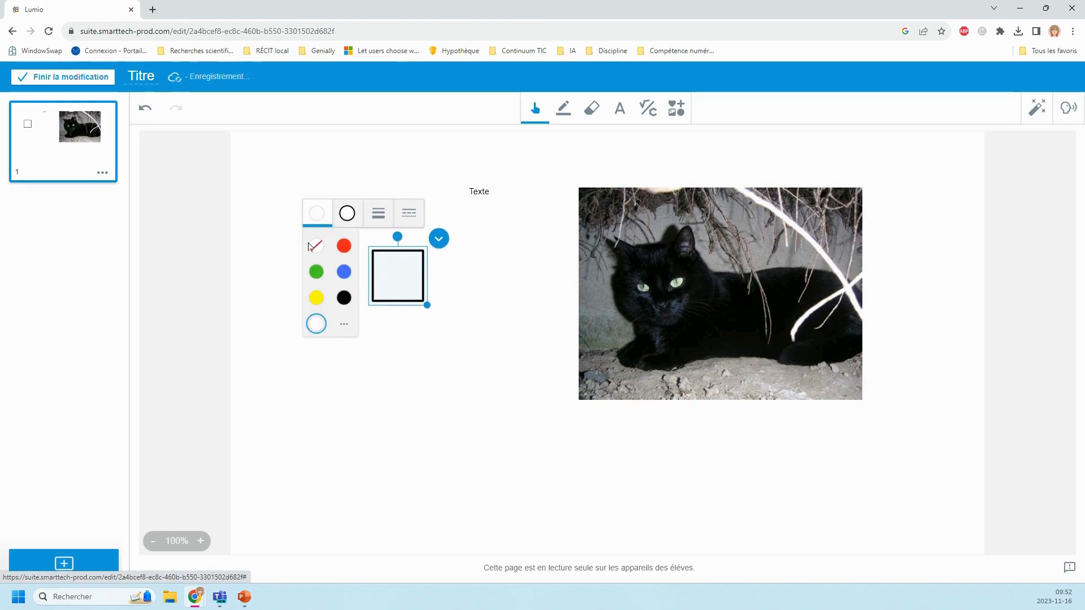
pyautogui.click(347, 224)
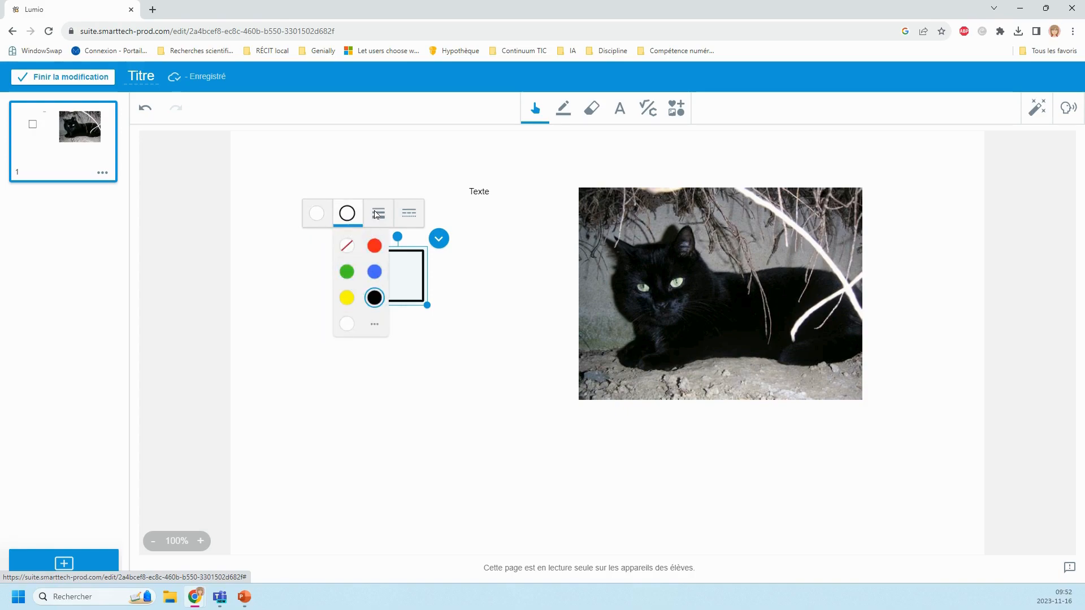
pyautogui.click(376, 215)
pyautogui.click(380, 302)
pyautogui.click(418, 209)
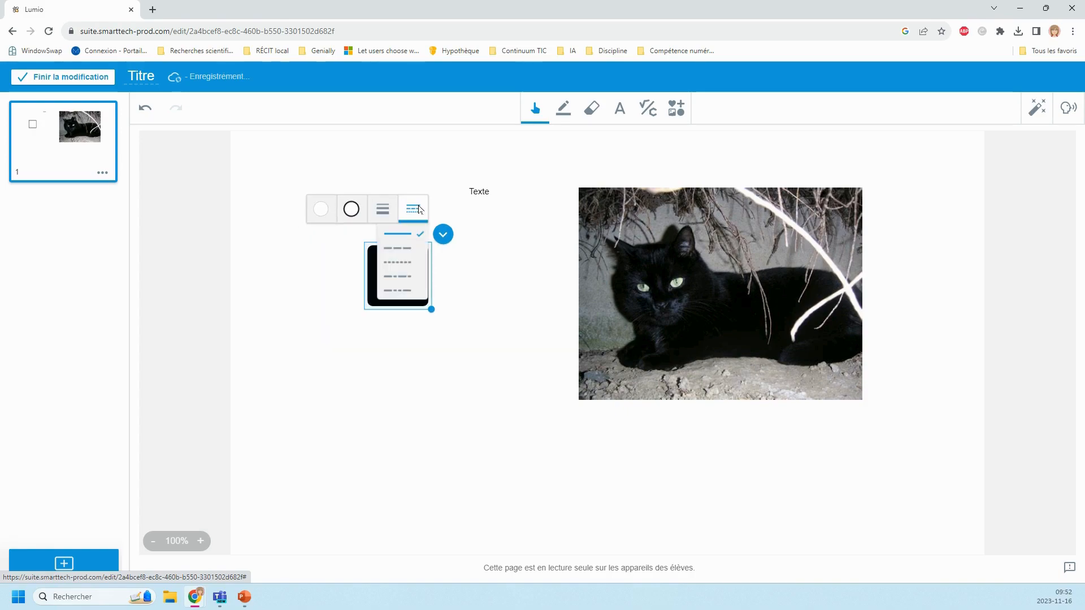
pyautogui.click(413, 258)
pyautogui.click(393, 210)
pyautogui.click(410, 258)
pyautogui.click(504, 291)
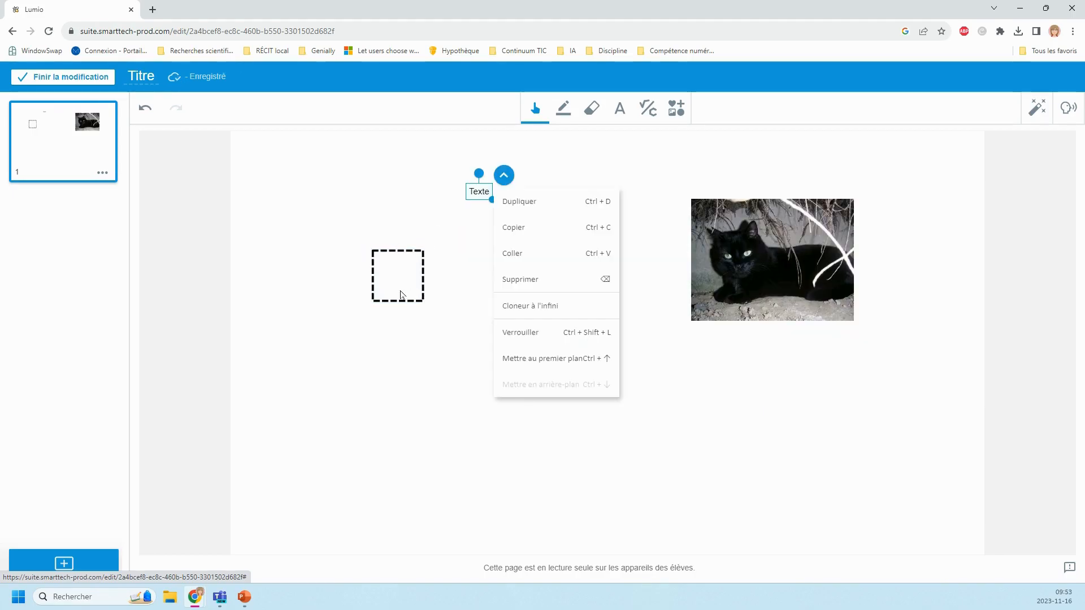
# Turn the dashed square into an infinite cloner.
pyautogui.click(401, 287)
pyautogui.click(434, 244)
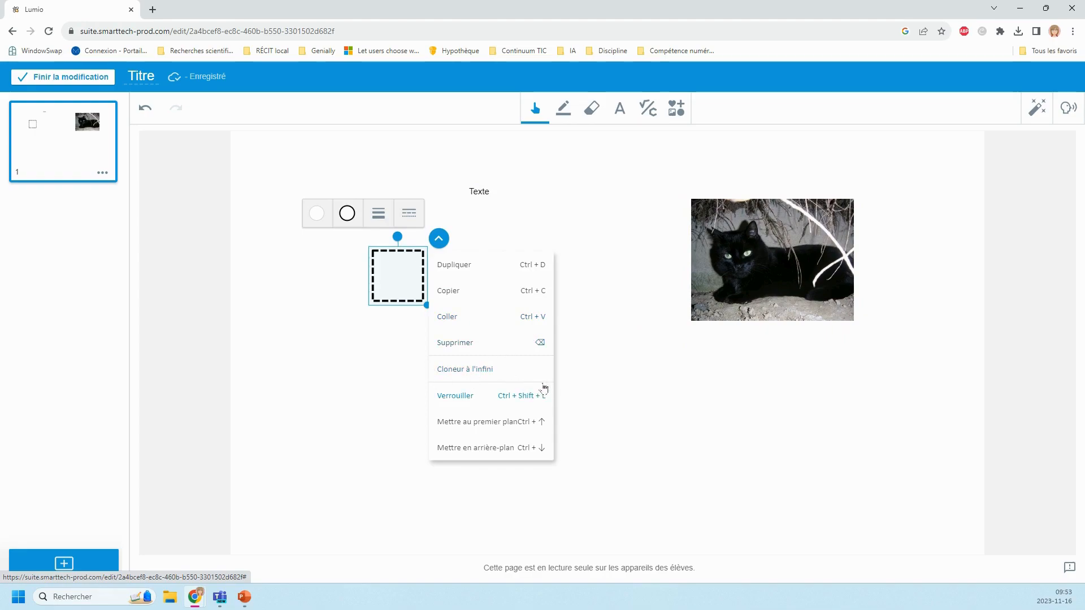
pyautogui.click(482, 371)
# Pull four copies out of the cloned dashed square and place them around it.
pyautogui.moveTo(407, 271)
pyautogui.mouseDown()
pyautogui.moveTo(441, 287)
pyautogui.moveTo(475, 344)
pyautogui.mouseUp()
pyautogui.moveTo(383, 285); pyautogui.dragTo(458, 265)
pyautogui.moveTo(393, 255); pyautogui.dragTo(380, 360)
pyautogui.click(378, 271)
pyautogui.moveTo(377, 272); pyautogui.dragTo(316, 276)
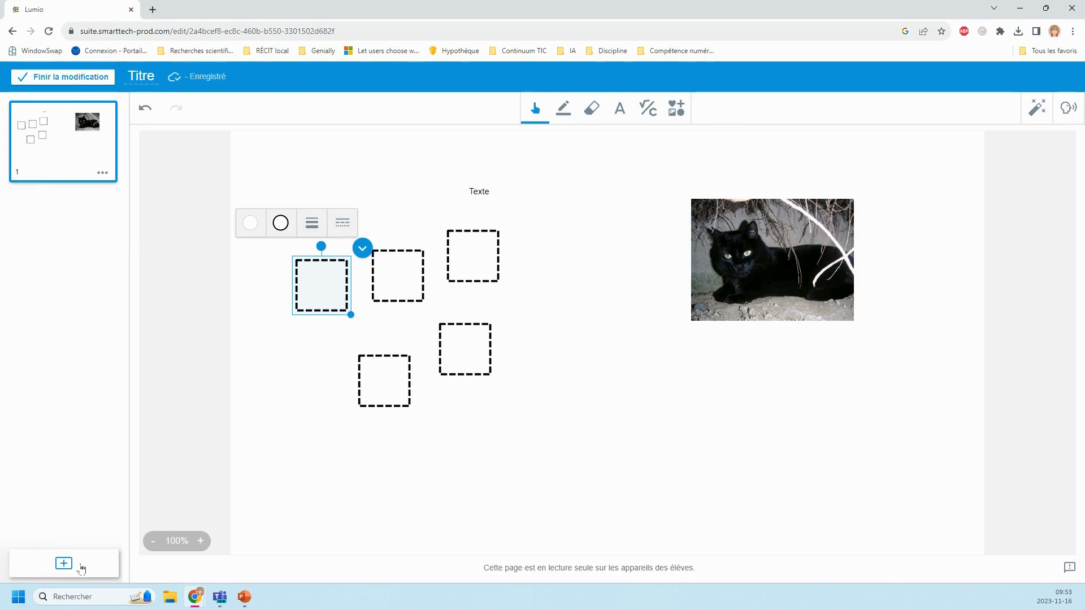
# Add a blank second page and convert it into an individual document activity.
pyautogui.click(62, 564)
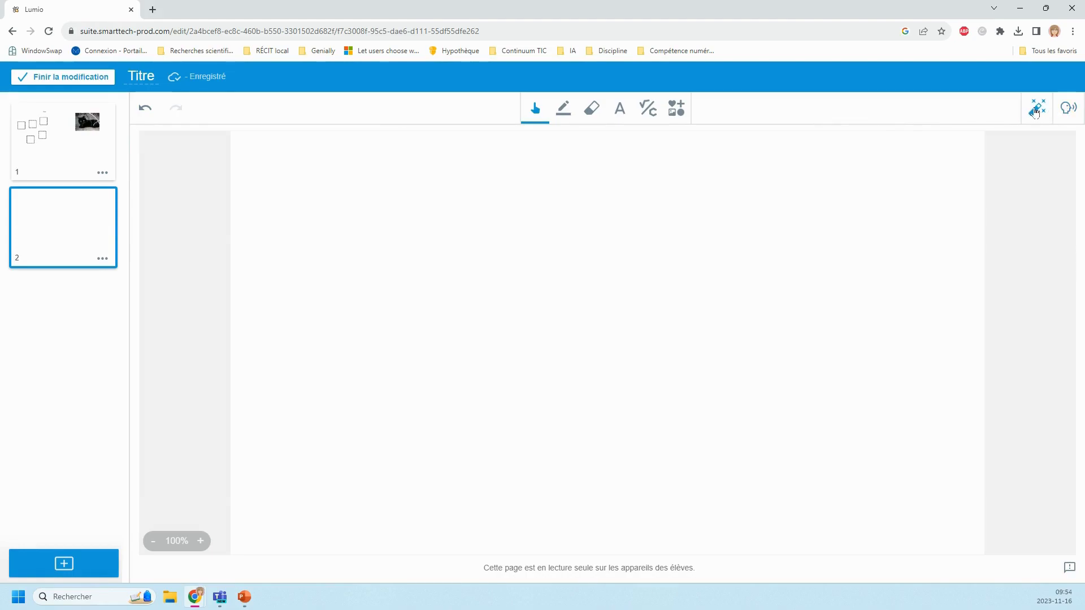
pyautogui.click(1042, 115)
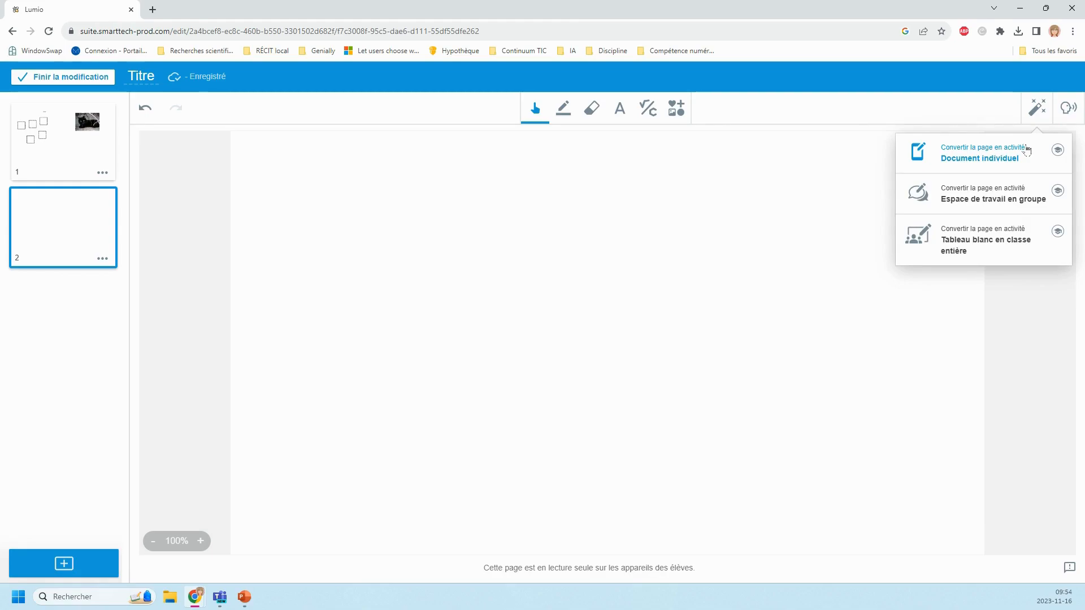
pyautogui.click(616, 491)
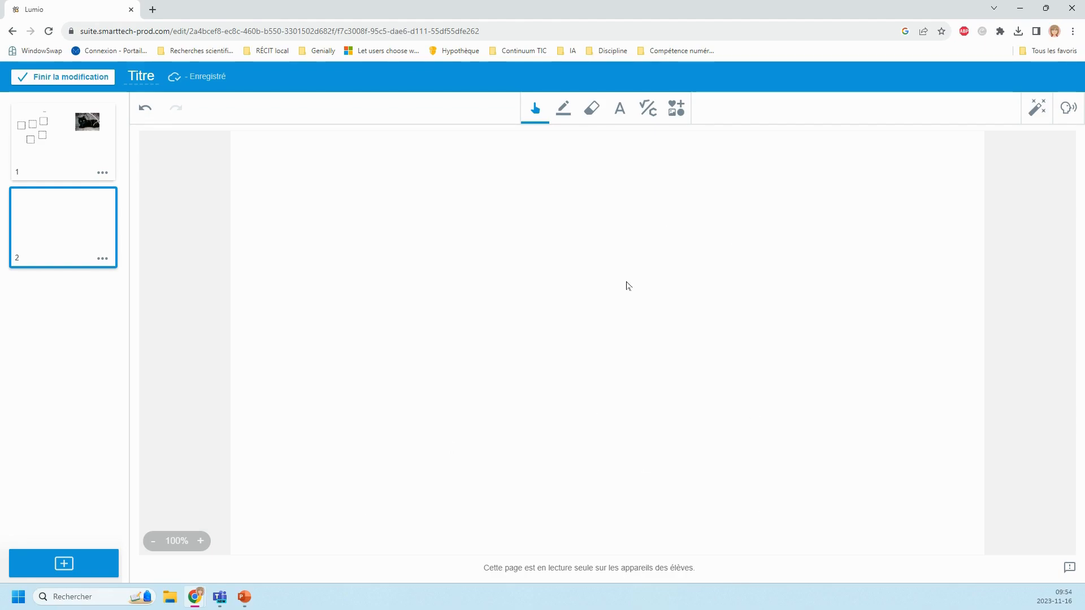
pyautogui.click(1038, 113)
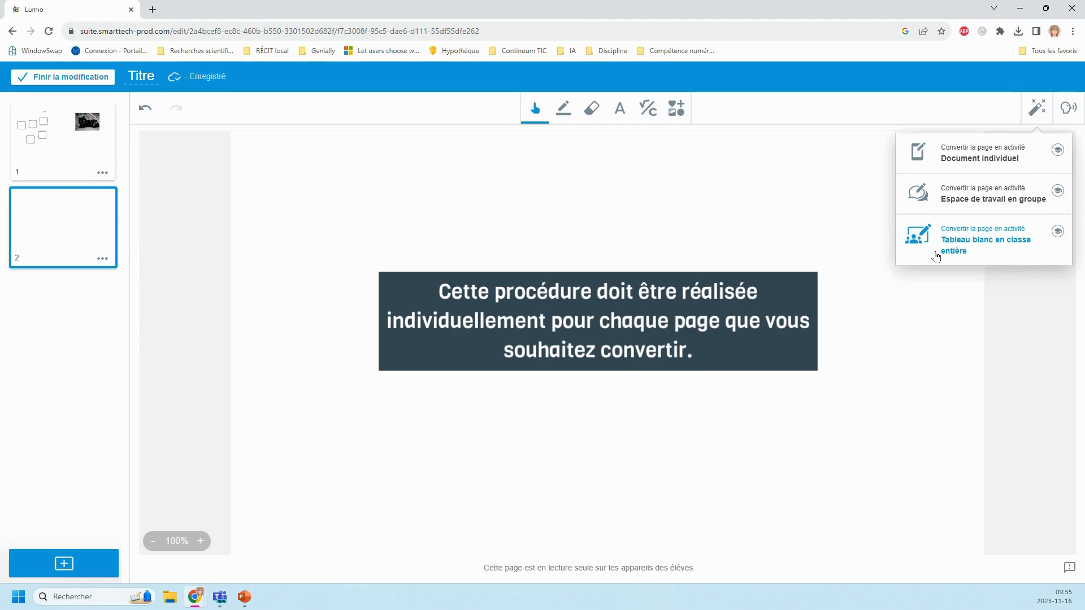
pyautogui.click(986, 159)
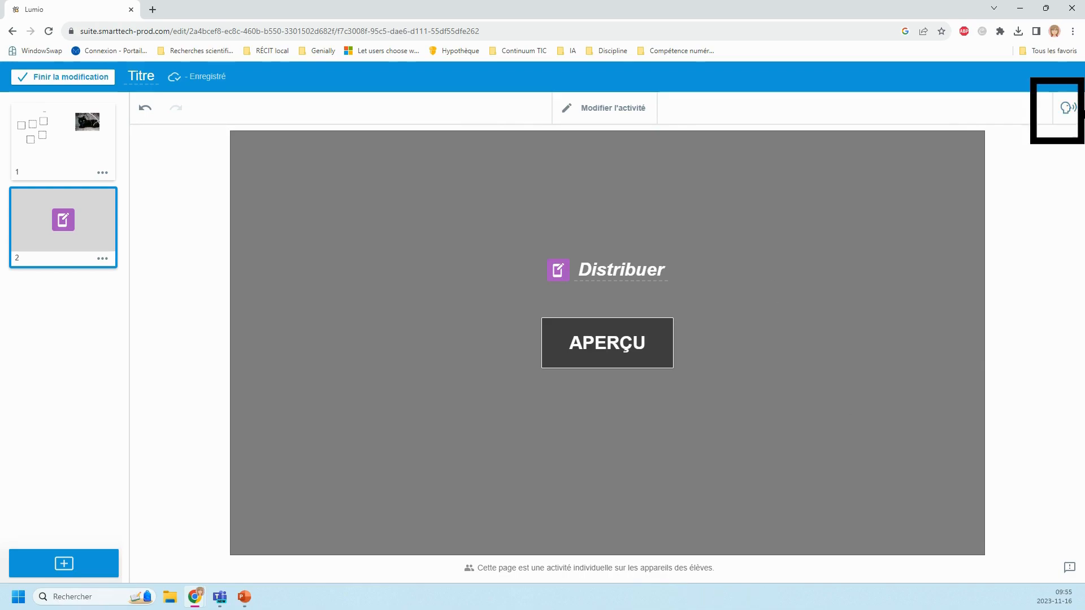
# View the audio instructions recorder for the second page and close it without adding a recording.
pyautogui.click(1064, 111)
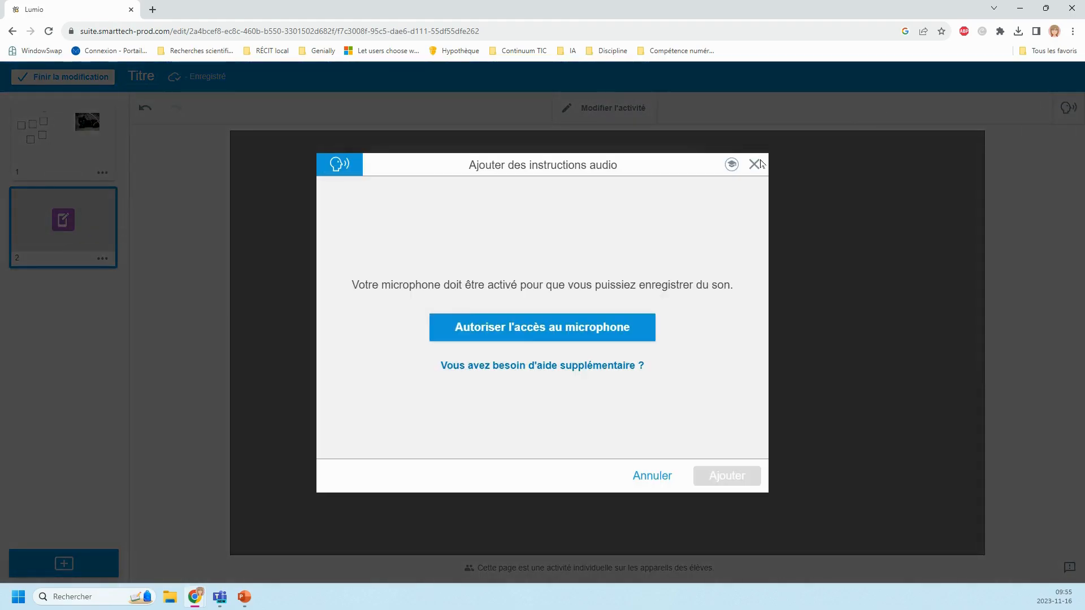
pyautogui.click(525, 337)
pyautogui.click(652, 476)
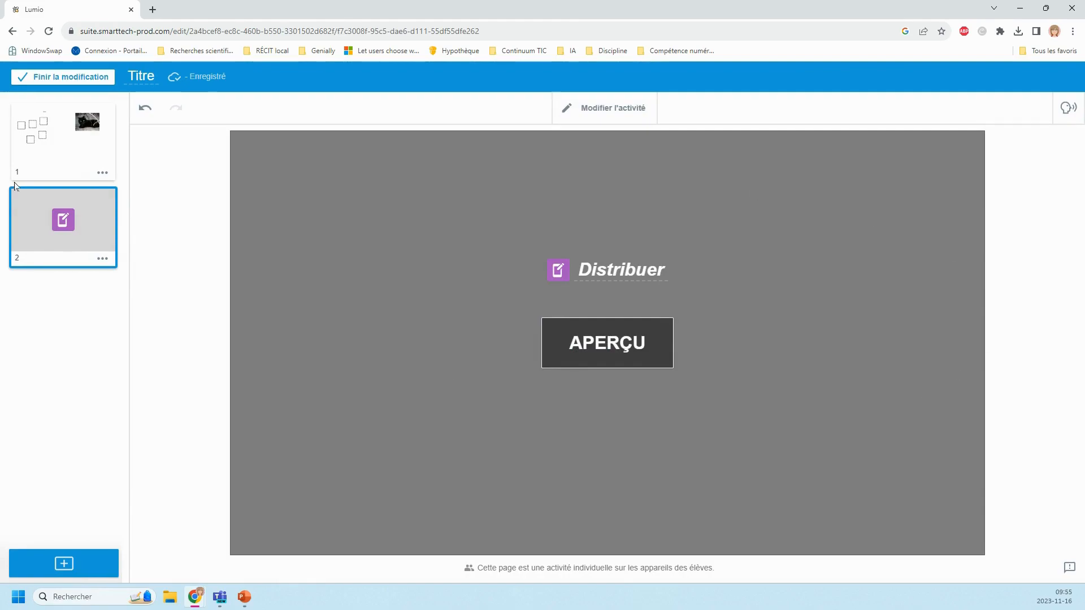
# Finish editing the resource and view the start and edit options for "Titre" in the library.
pyautogui.click(61, 79)
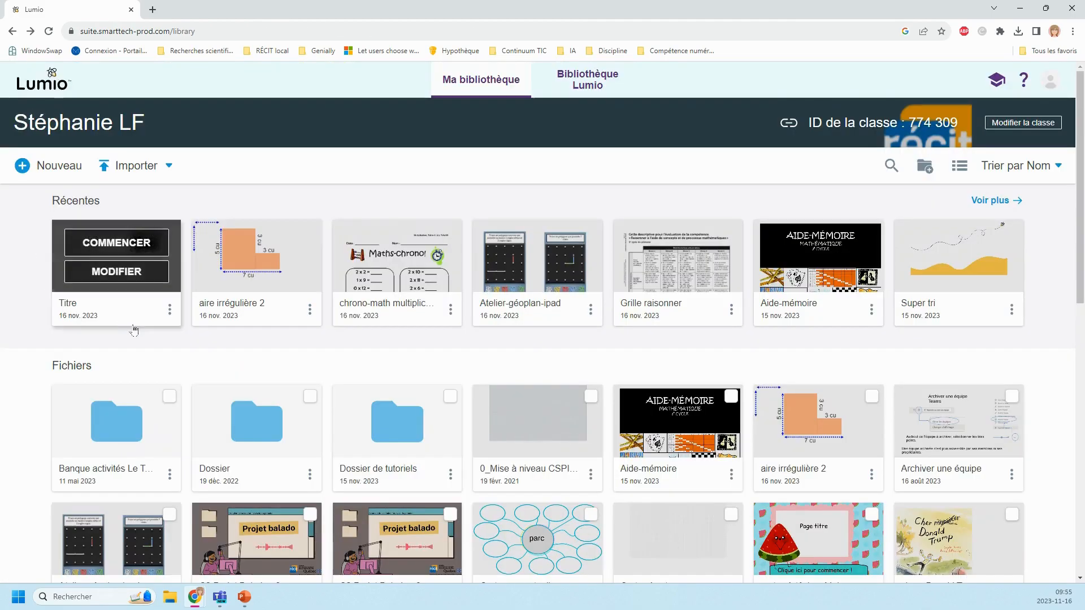
pyautogui.moveTo(67, 252)
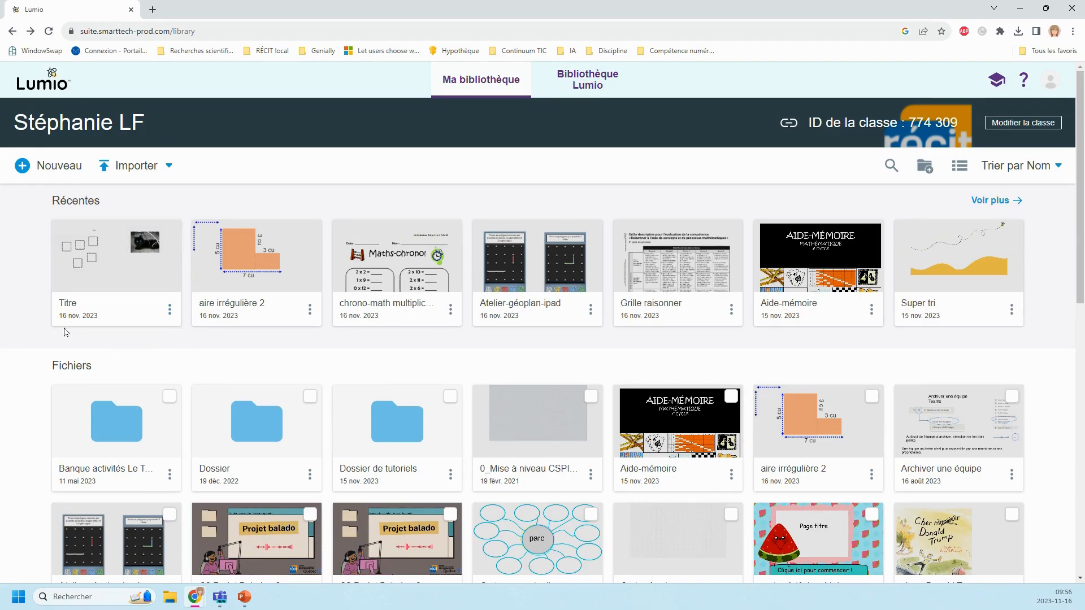
pyautogui.moveTo(148, 305)
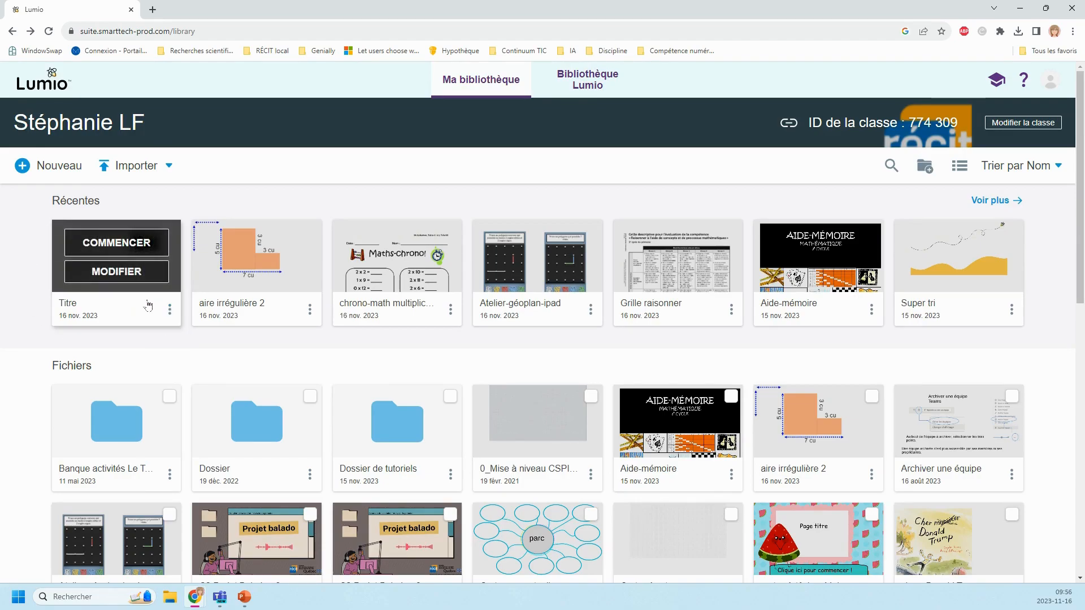